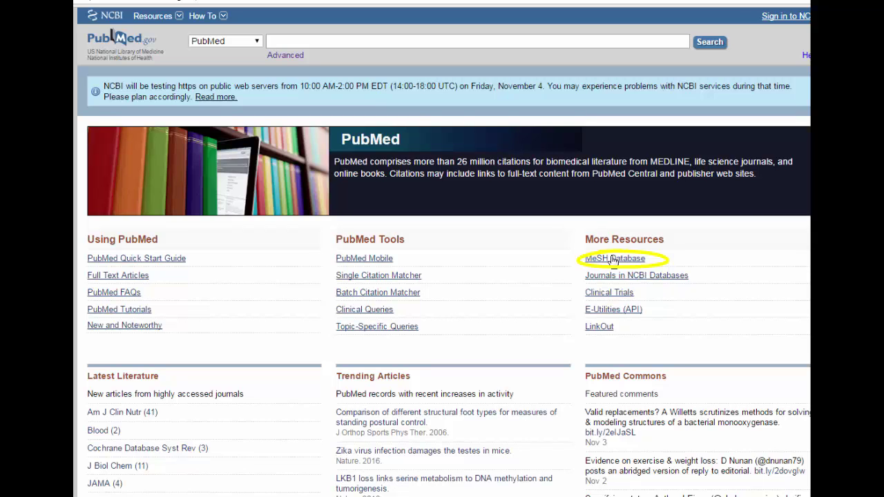
# Search the MeSH database for depression and scroll its 17 headings, including Depressive Disorder.
pyautogui.click(613, 261)
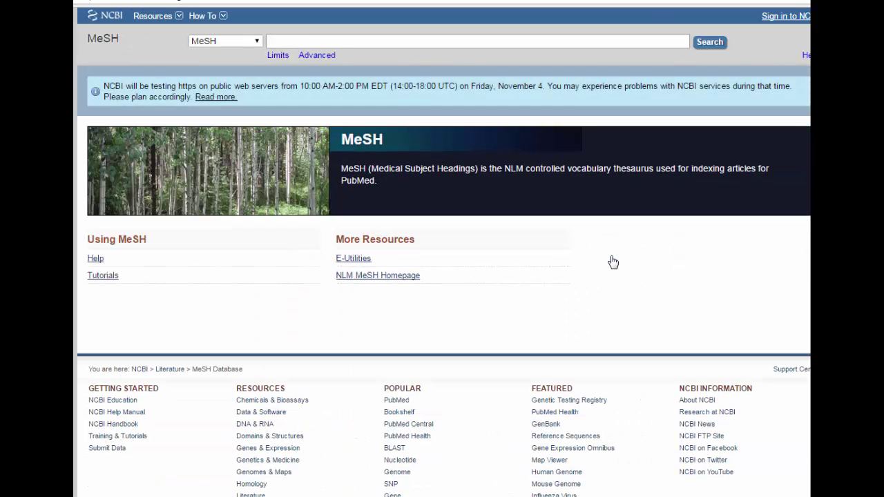
pyautogui.write('depression')
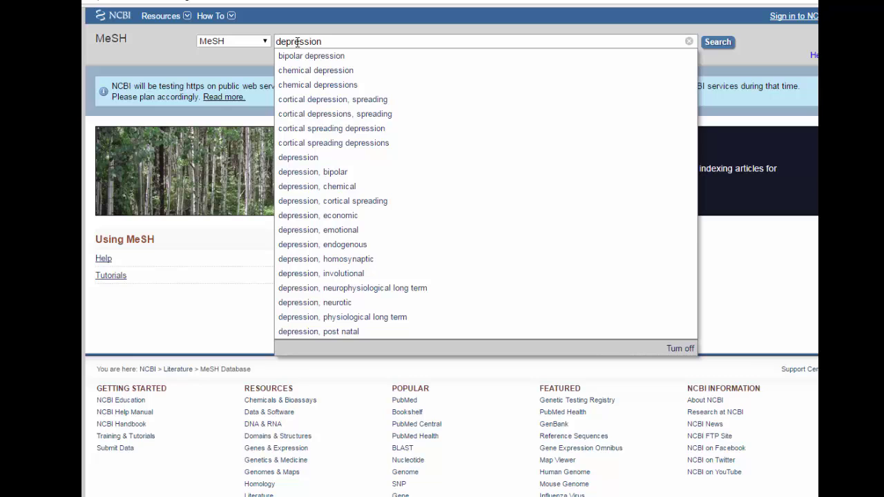
pyautogui.press('Return')
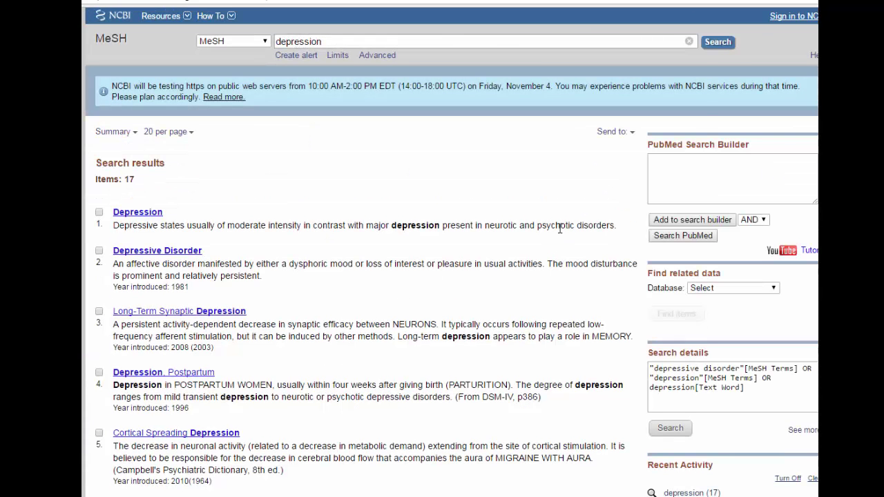
pyautogui.scroll(-1, 559, 229)
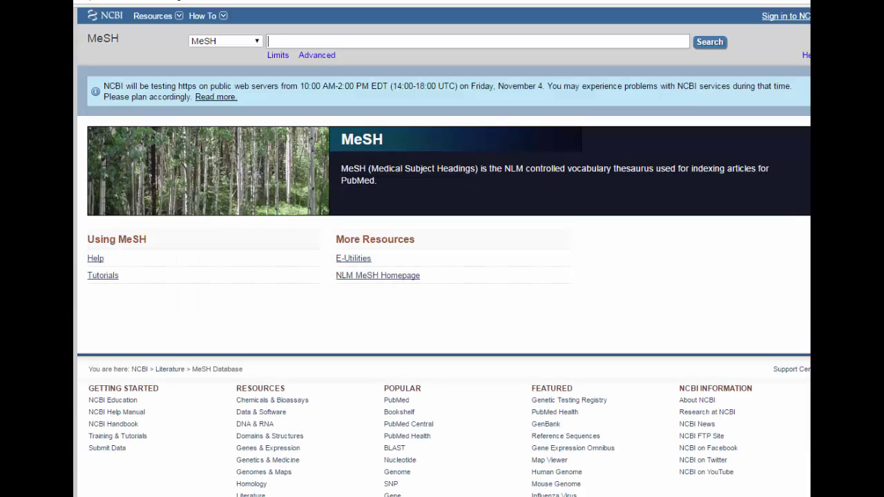
# Run a MeSH search for SSRI and scroll down through the results.
pyautogui.write('SSRI')
pyautogui.press('Return')
pyautogui.press('Return')
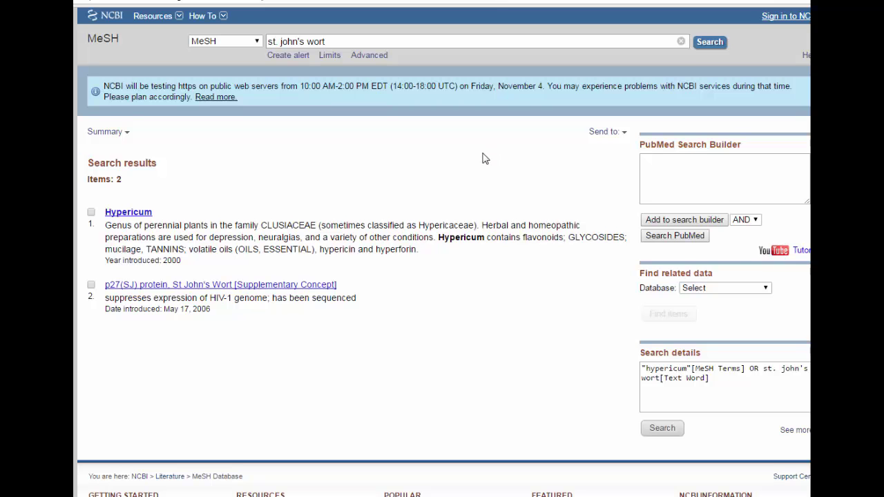
pyautogui.scroll(-3, 484, 154)
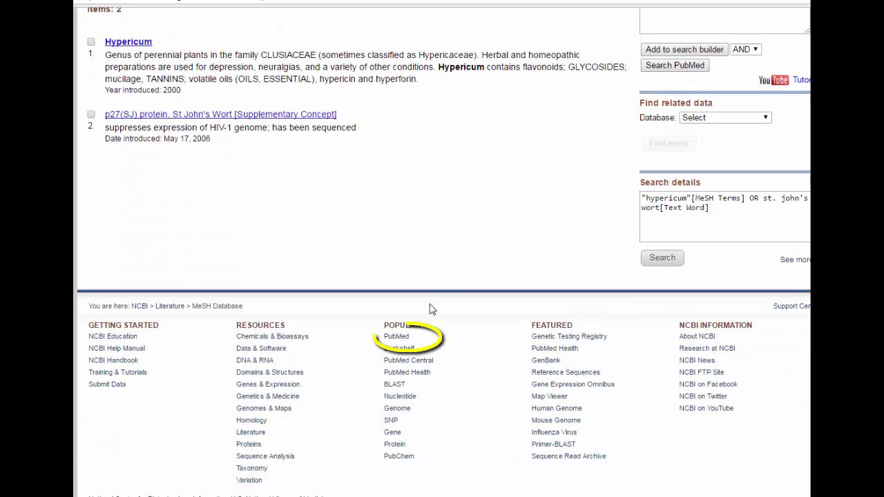
# Build an Advanced query ANDing depressive disorder, serotonin uptake inhibitors, and st john's wort OR hypericum.
pyautogui.click(396, 337)
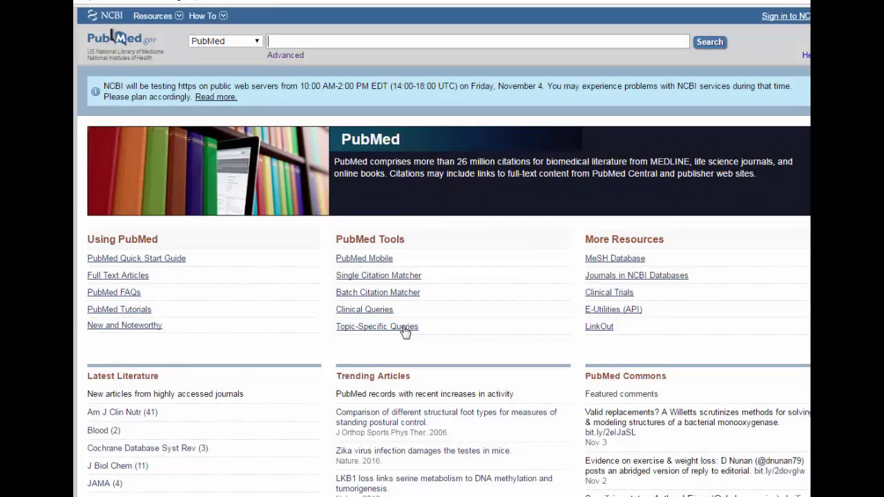
pyautogui.click(276, 60)
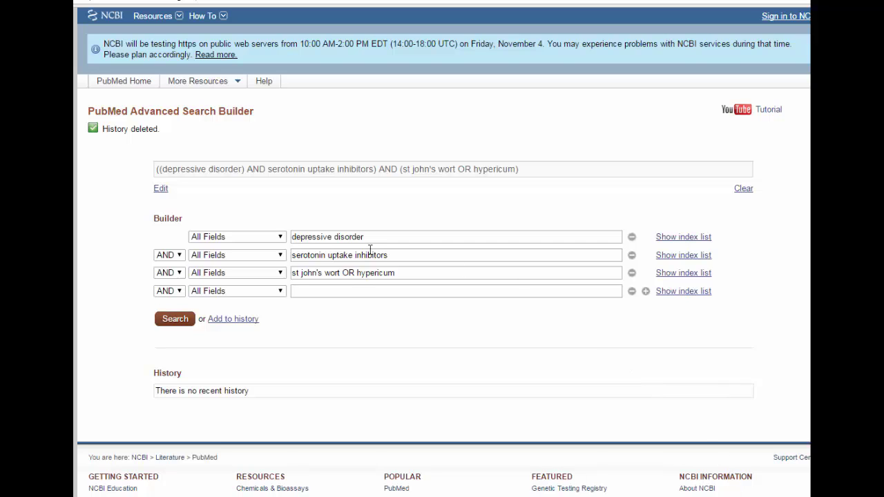
pyautogui.tripleClick(348, 273)
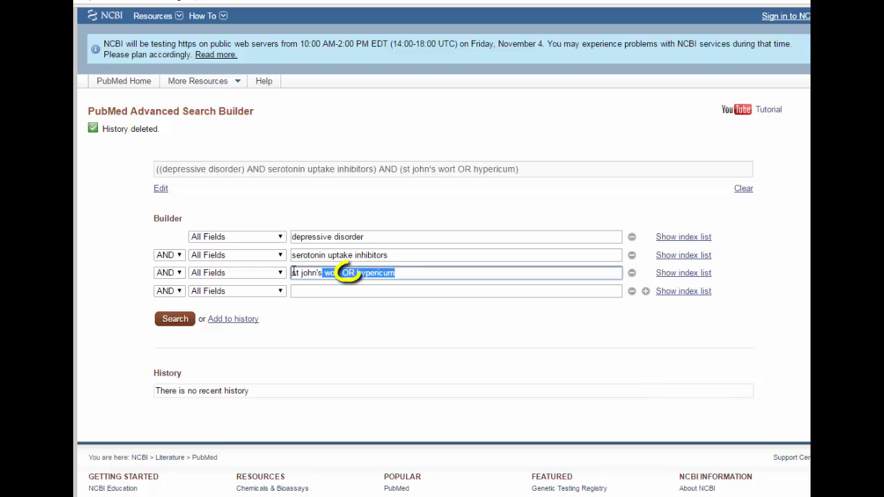
pyautogui.click(349, 273)
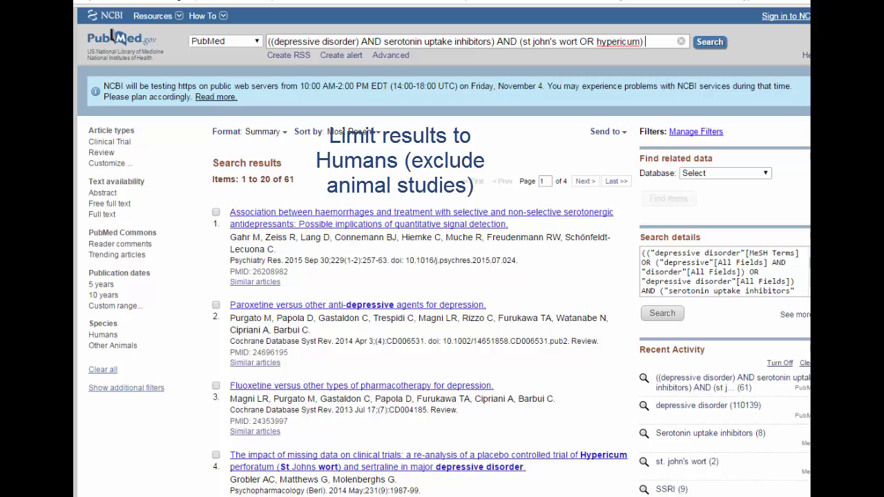
# Apply the Humans species and English language filters, cutting 61 results to 54.
pyautogui.click(105, 335)
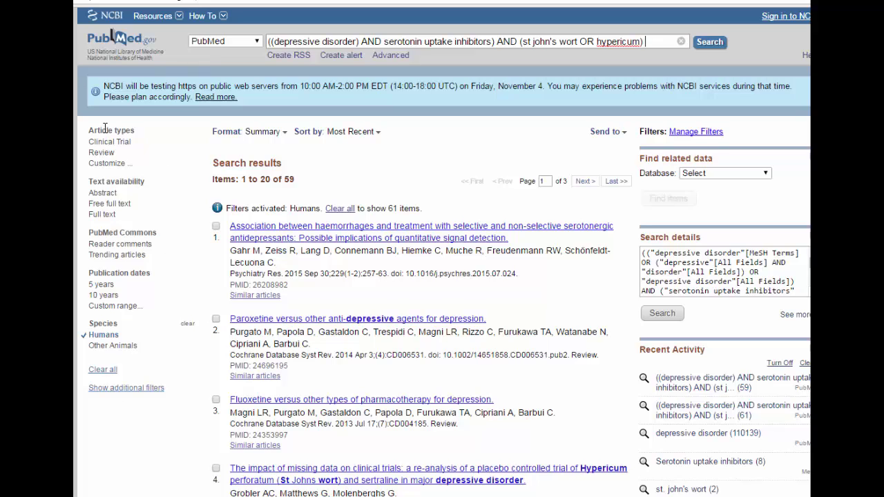
pyautogui.click(112, 388)
pyautogui.click(182, 417)
pyautogui.click(292, 320)
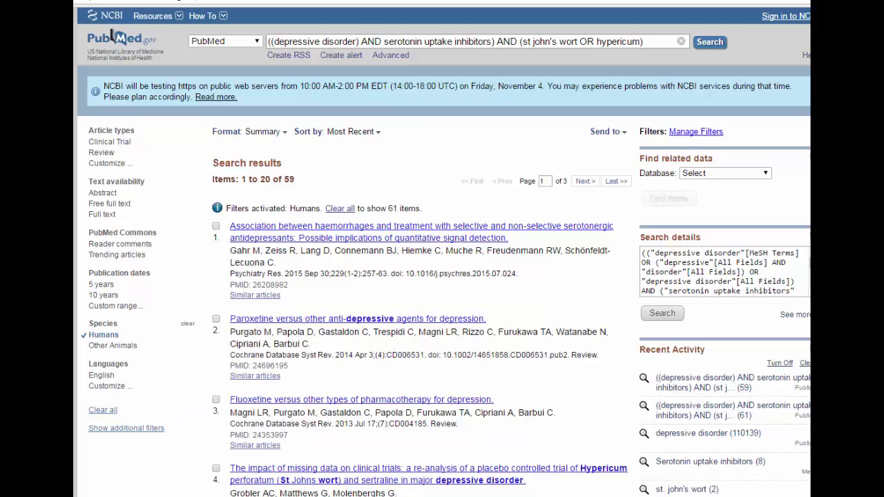
pyautogui.click(102, 376)
pyautogui.click(104, 164)
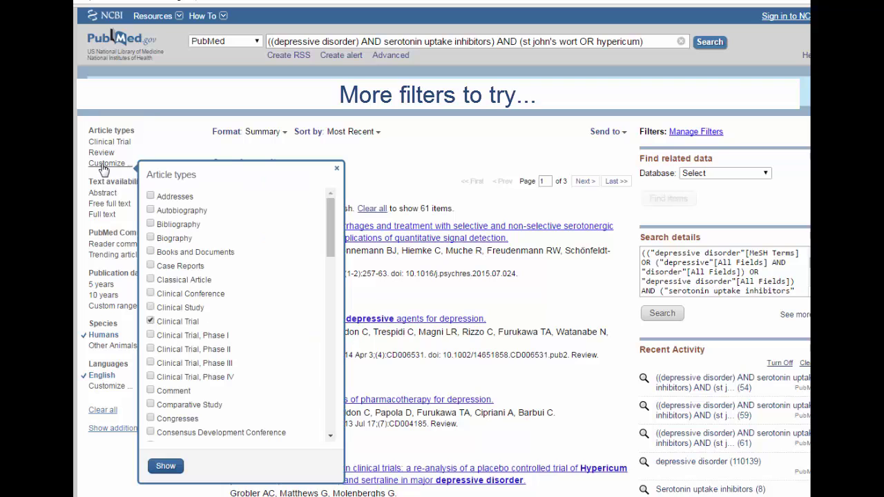
# Add and apply Meta-Analysis and Systematic Reviews article-type filters, leaving 13 results.
pyautogui.moveTo(331, 229); pyautogui.dragTo(338, 296)
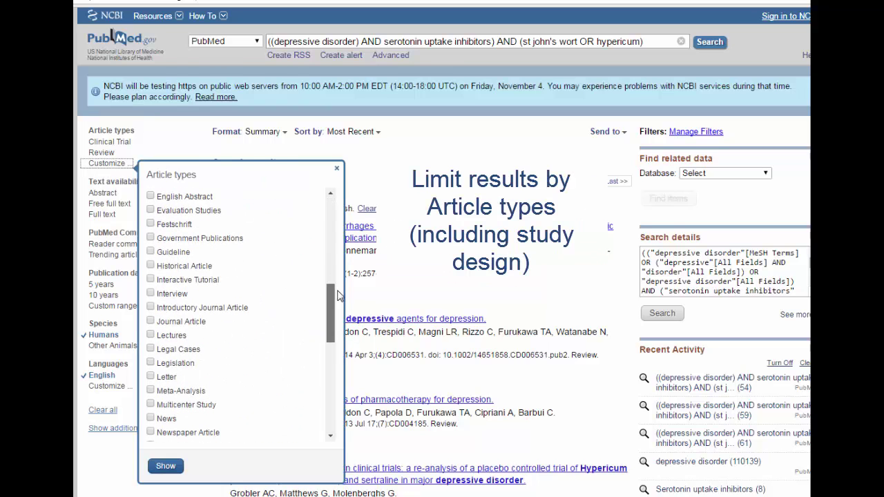
pyautogui.click(151, 391)
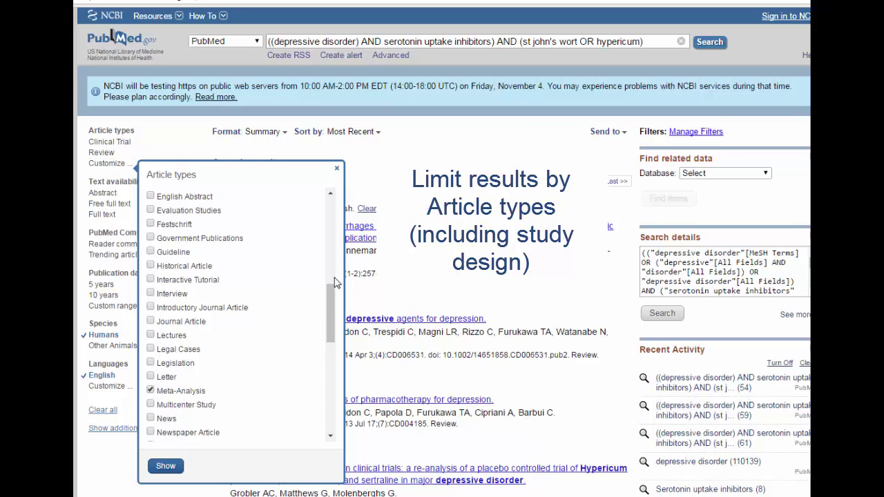
pyautogui.moveTo(332, 304); pyautogui.dragTo(327, 402)
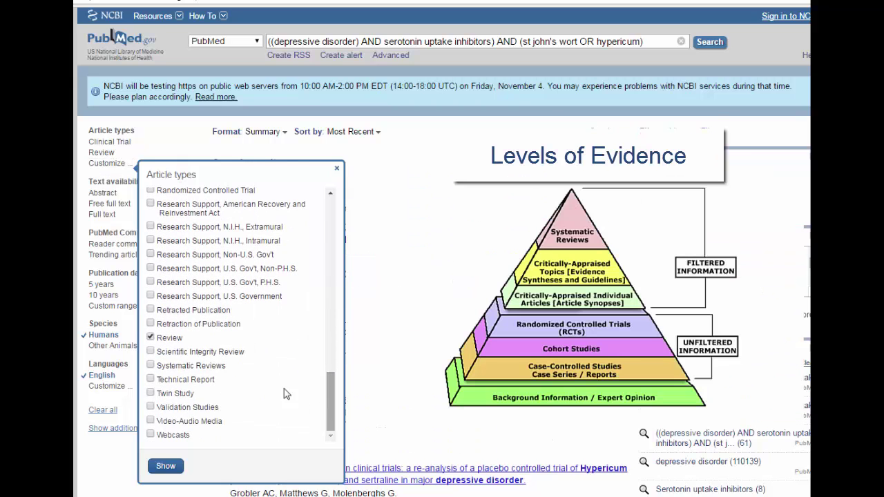
pyautogui.click(150, 365)
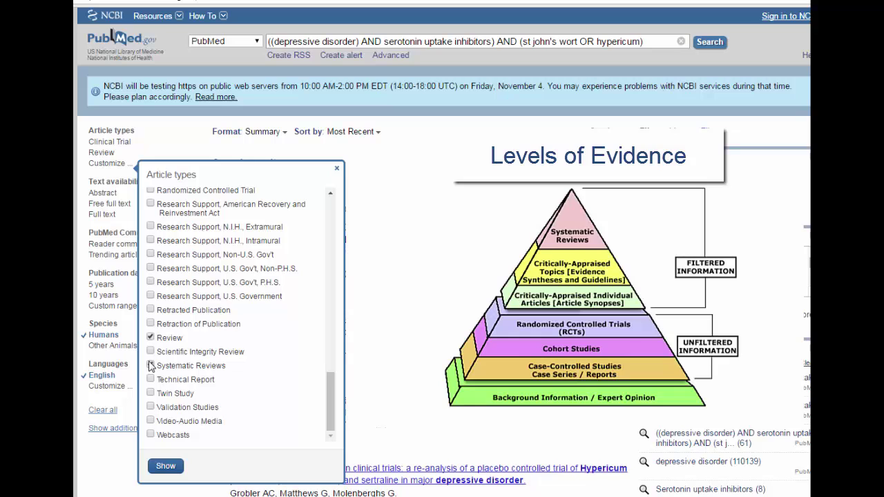
pyautogui.click(166, 467)
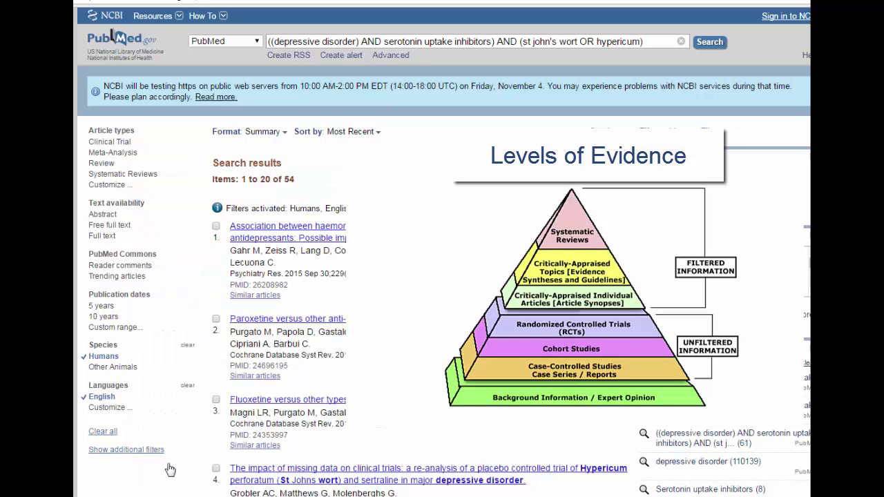
pyautogui.click(122, 155)
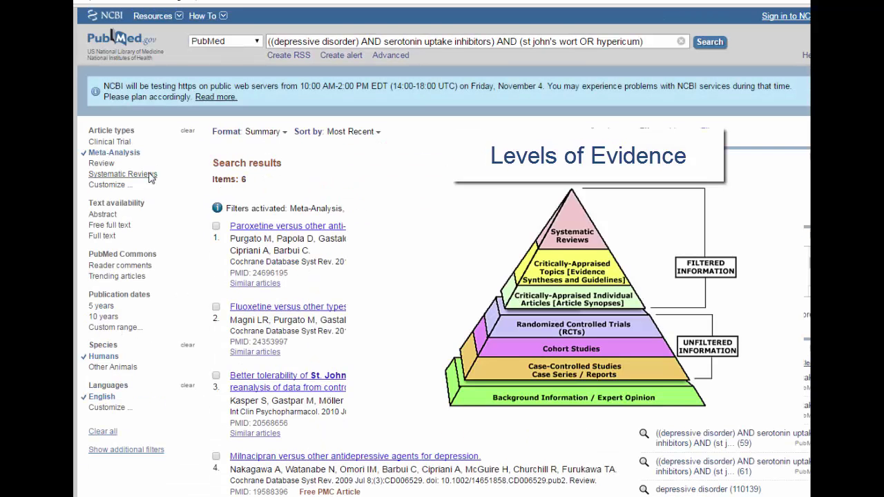
pyautogui.click(150, 175)
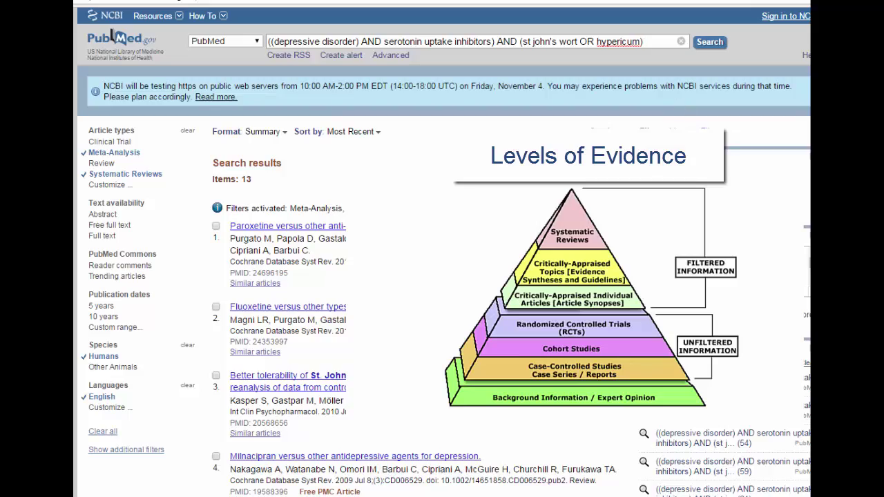
pyautogui.scroll(-2, 145, 138)
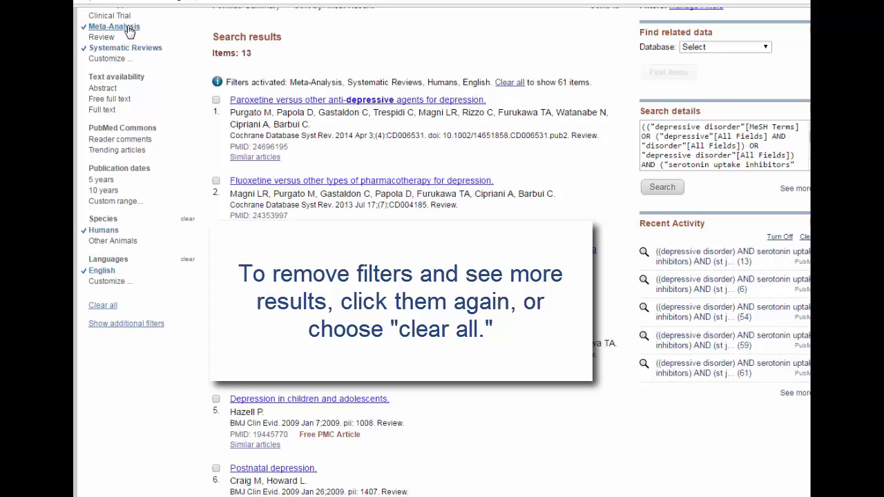
# Uncheck the Meta-Analysis and Systematic Reviews article-type filters.
pyautogui.click(128, 29)
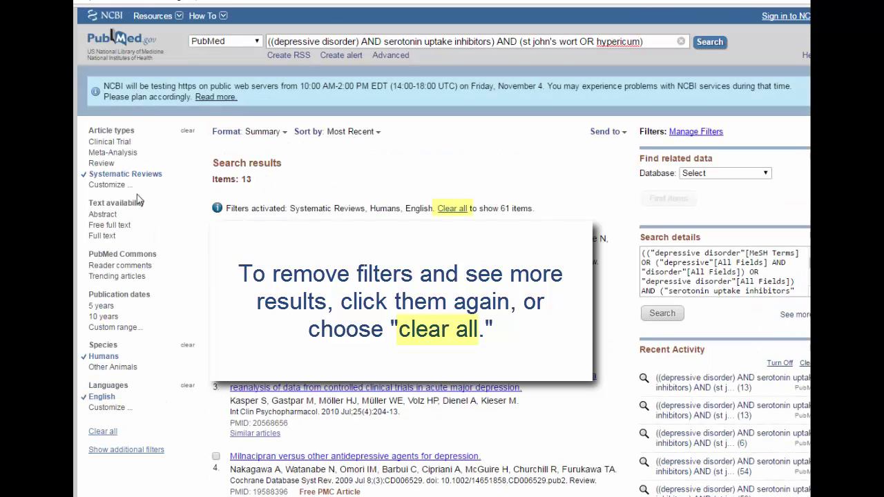
pyautogui.click(141, 174)
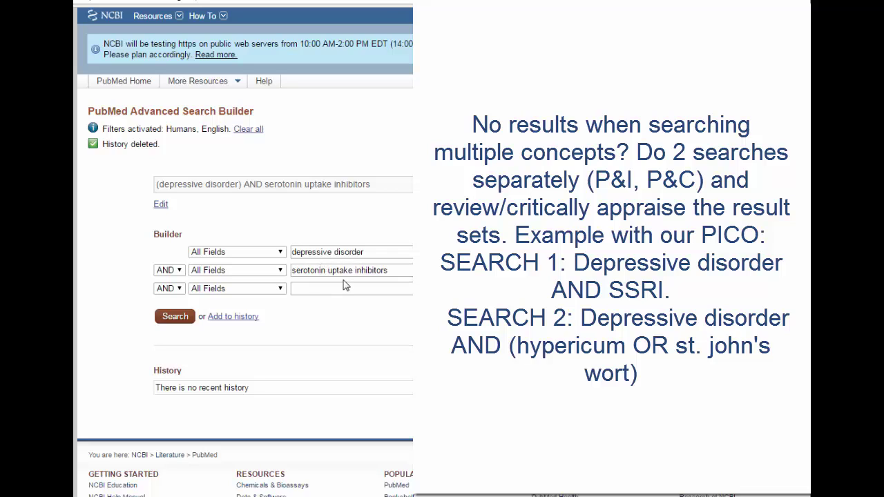
# Run depressive disorder AND serotonin uptake inhibitors (8518), then depressive disorder AND (st. john's wort OR hypericum) (233).
pyautogui.click(175, 317)
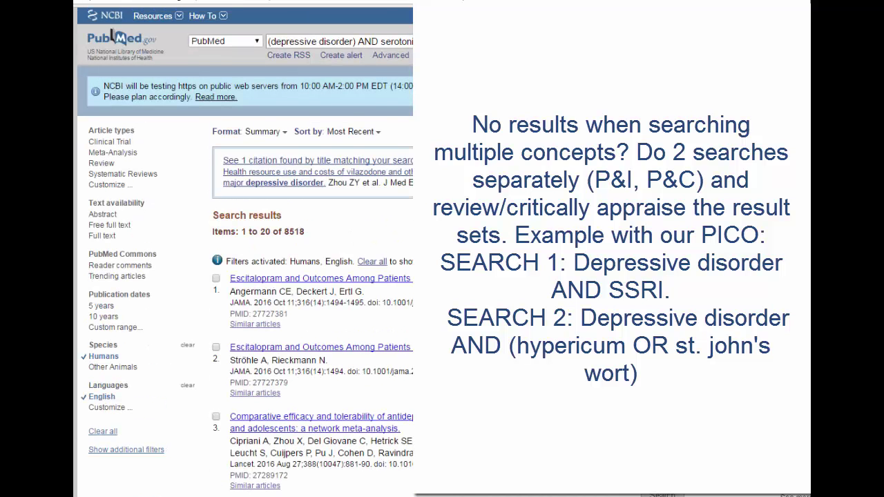
pyautogui.click(391, 55)
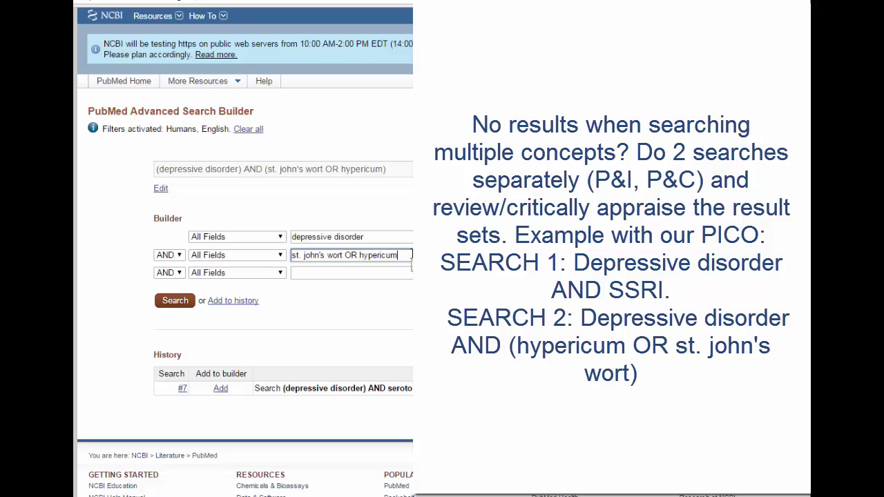
pyautogui.click(171, 304)
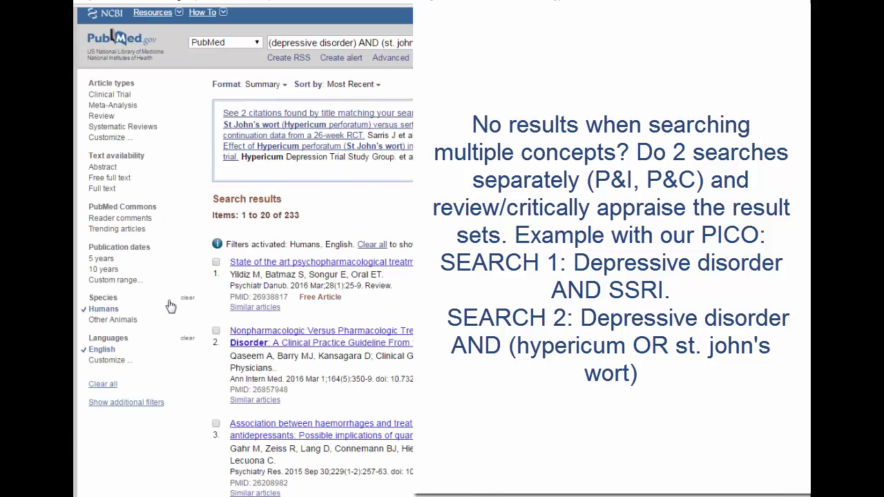